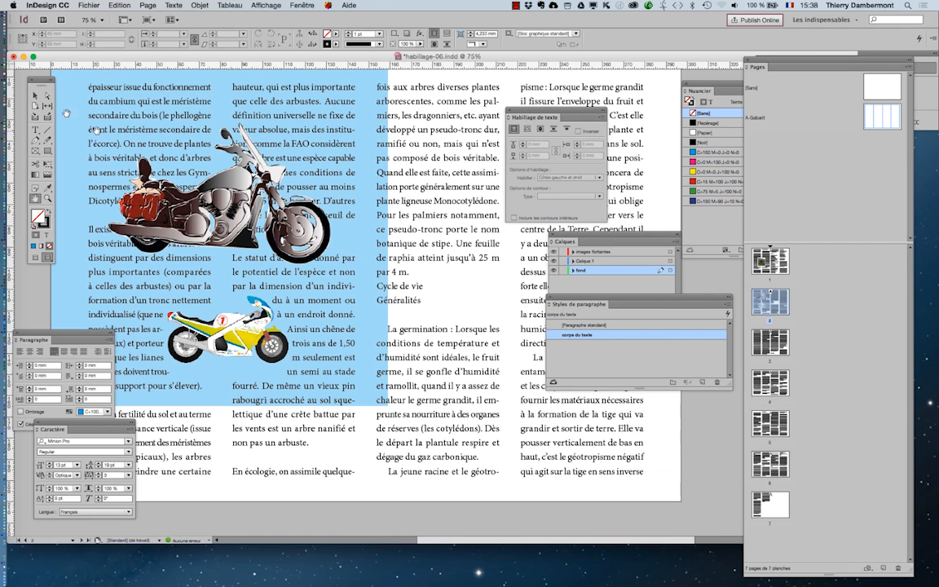
- Cut the large black motorcycle image out of the InDesign page
{"action": "left_click", "coordinate": [218, 188]}
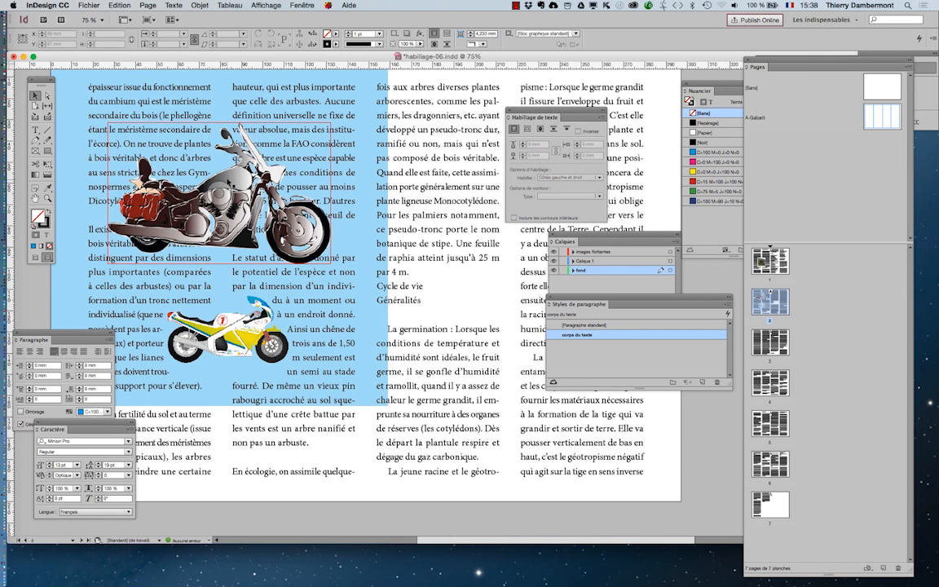
{"action": "left_click", "coordinate": [229, 184]}
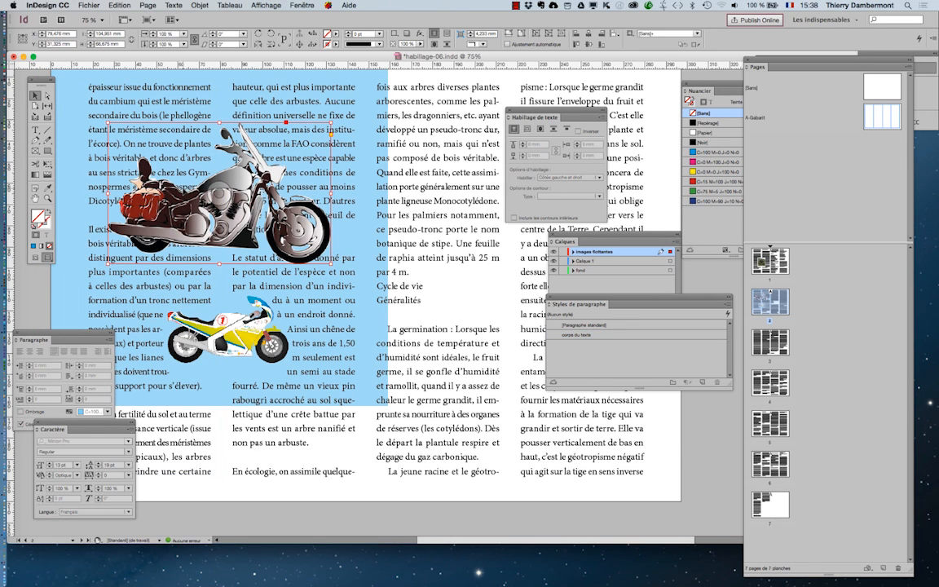
{"action": "key", "text": "super+x"}
- Switch to Adobe Photoshop CC 2015
{"action": "key", "text": "super+Tab"}
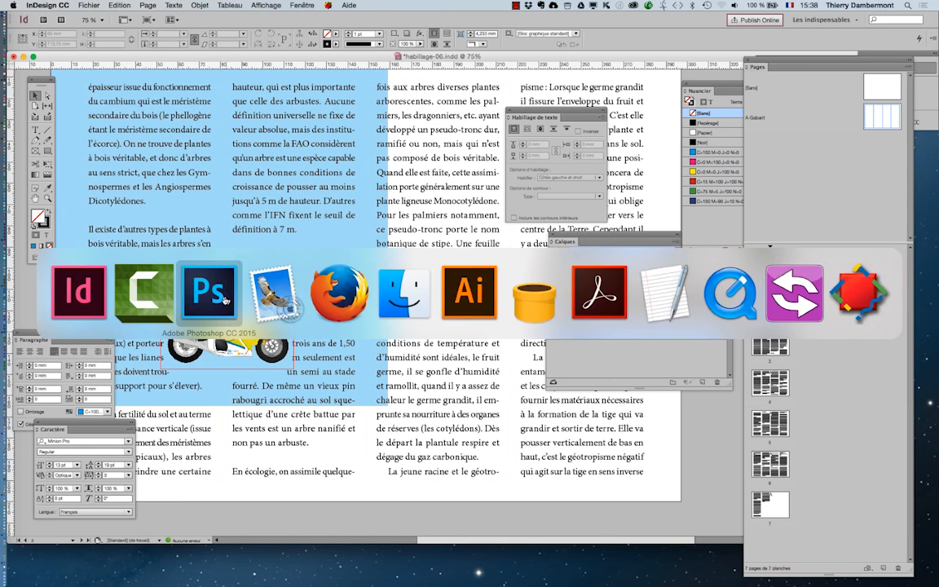
{"action": "left_click", "coordinate": [226, 300]}
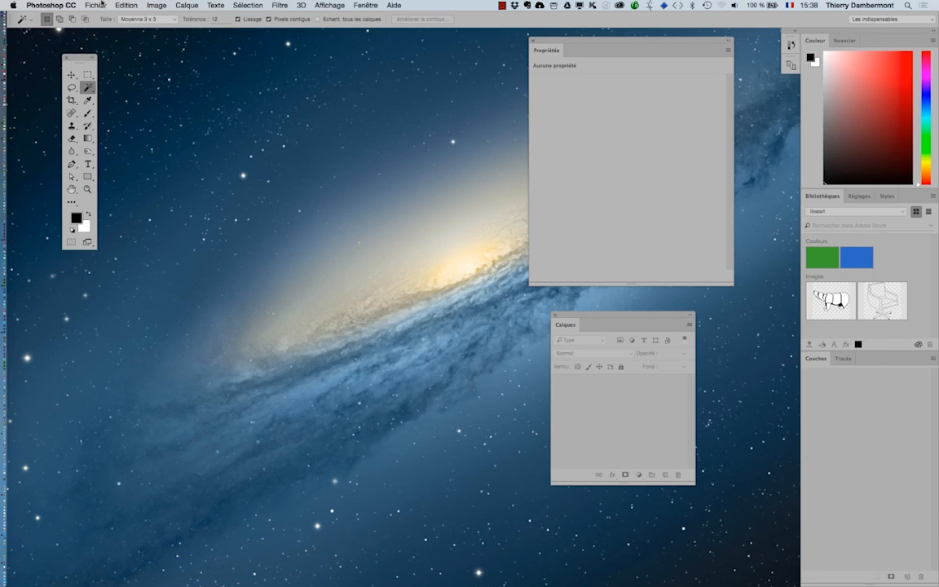
{"action": "key", "text": "super+Tab"}
{"action": "left_click", "coordinate": [145, 287]}
- Open motorbike_clip_art.jpg from the ID jour 2 apres-midi folder, assigning the sRGB IEC61966-2.1 profile
{"action": "left_click", "coordinate": [95, 5]}
{"action": "left_click", "coordinate": [105, 27]}
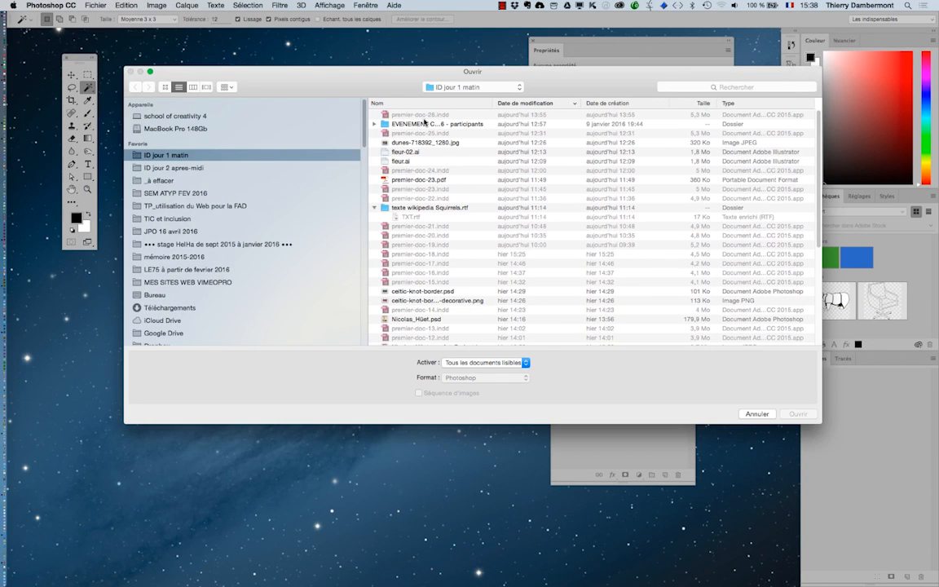
{"action": "left_click", "coordinate": [187, 168]}
{"action": "left_click", "coordinate": [411, 125]}
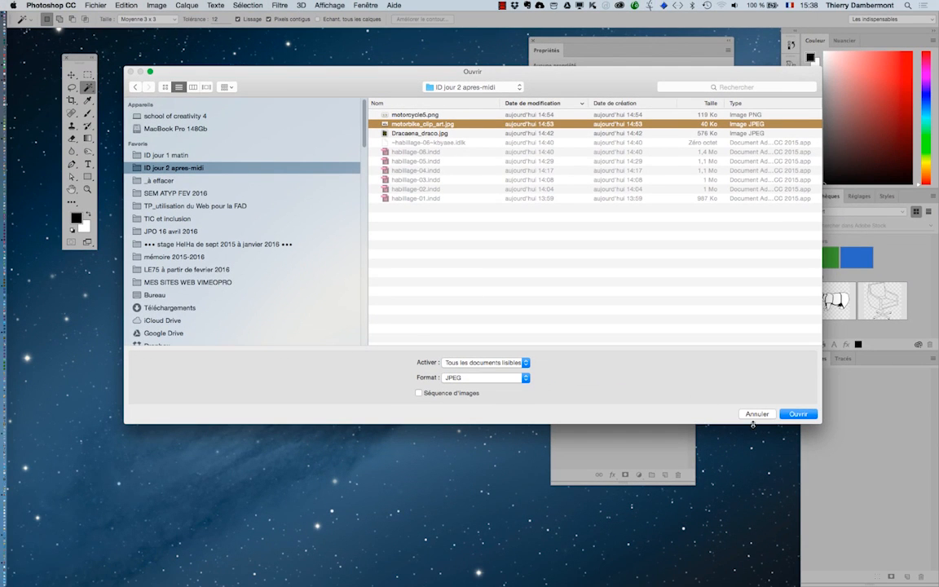
{"action": "left_click", "coordinate": [795, 414]}
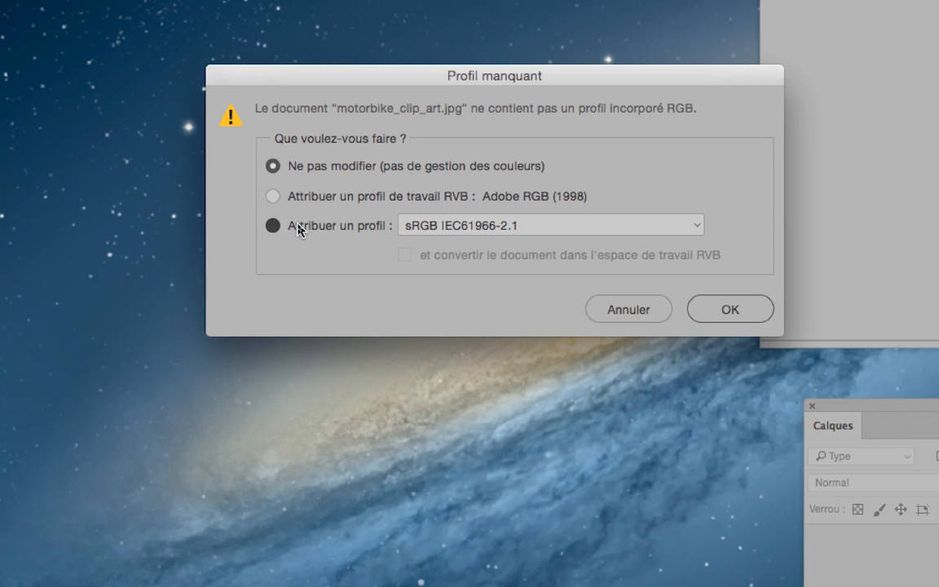
{"action": "left_click", "coordinate": [298, 230]}
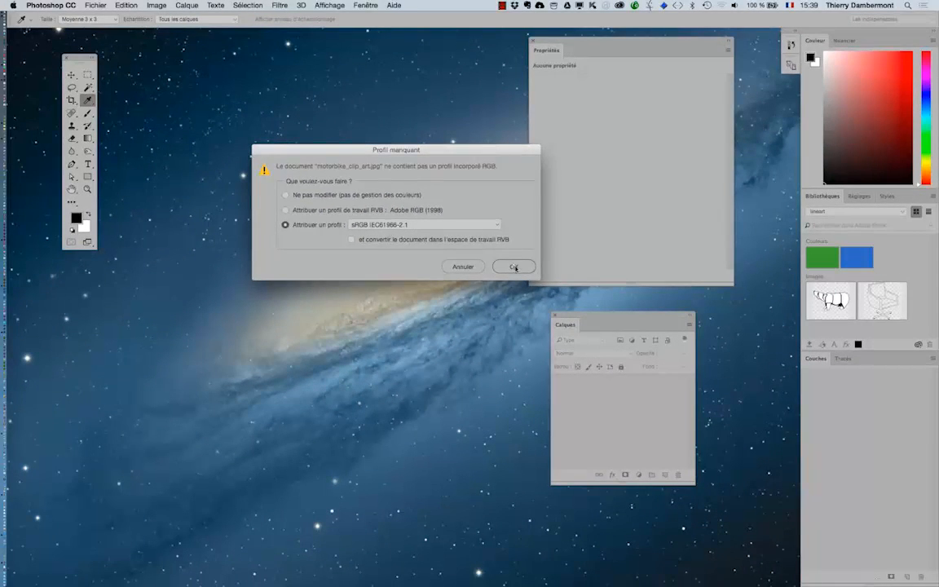
{"action": "left_click", "coordinate": [635, 308]}
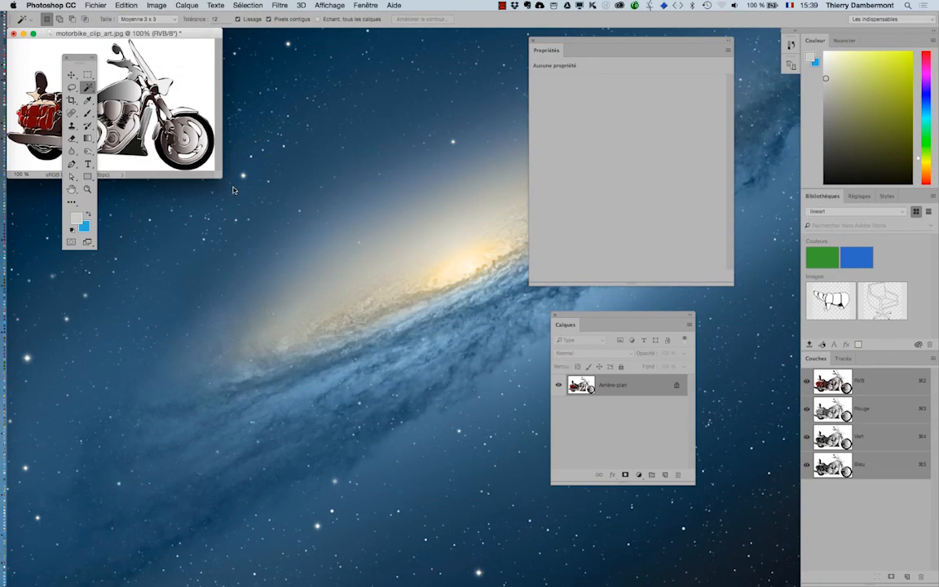
- Show the motorcycle image enlarged in full-screen mode with the menu bar and choose the Magic Wand tool
{"action": "key", "text": "f"}
{"action": "left_click_drag", "start_coordinate": [441, 287], "coordinate": [273, 186]}
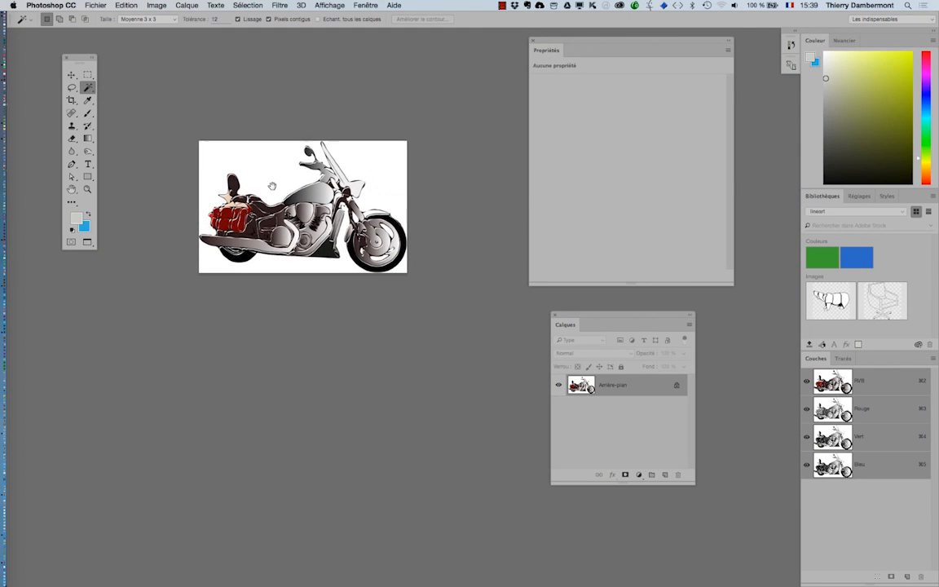
{"action": "scroll", "coordinate": [288, 186], "scroll_direction": "up", "scroll_amount": 5}
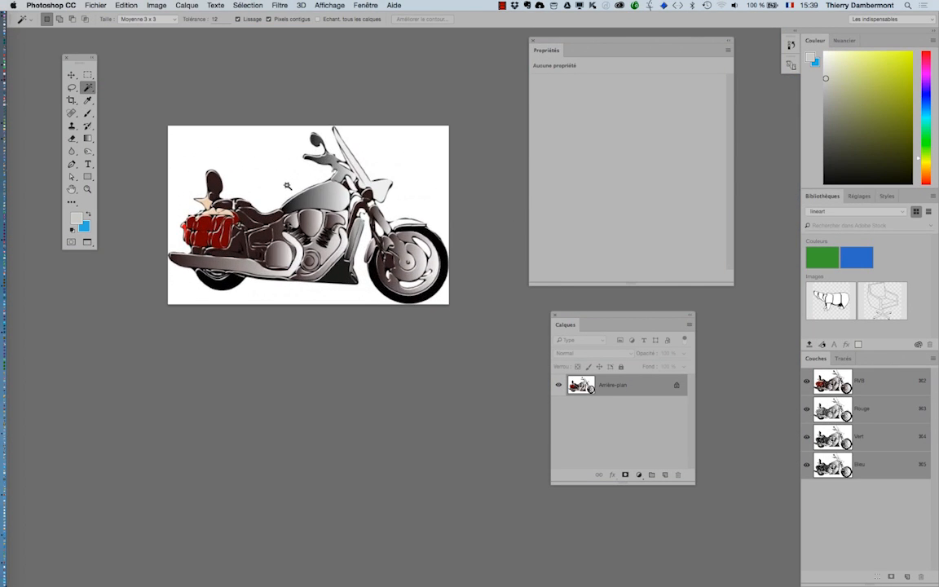
{"action": "left_click_drag", "start_coordinate": [292, 234], "coordinate": [291, 275]}
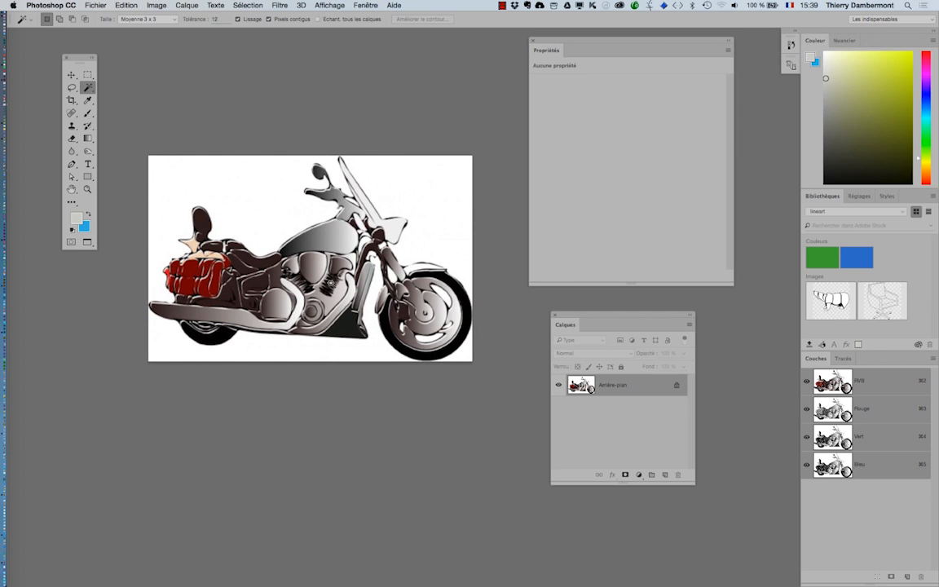
{"action": "scroll", "coordinate": [274, 218], "scroll_direction": "up", "scroll_amount": 1}
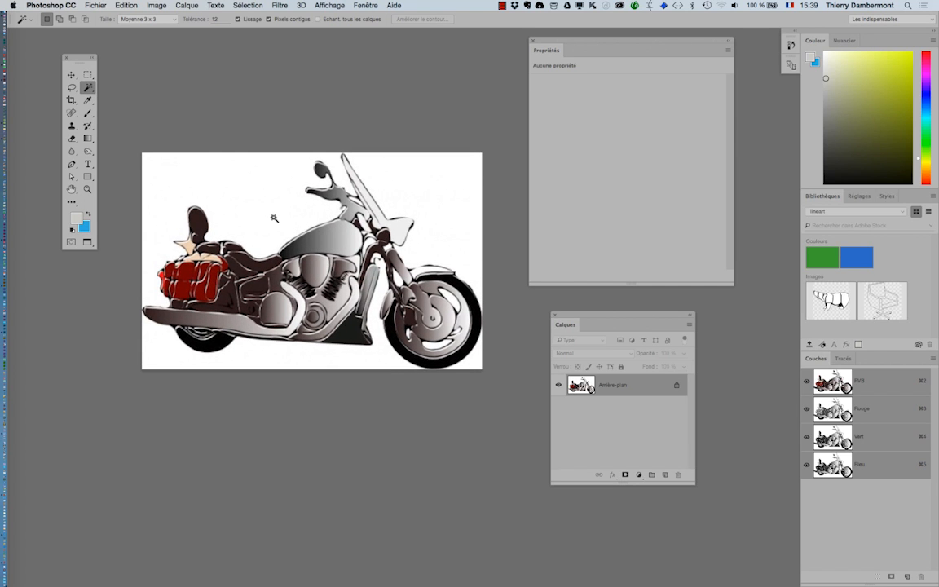
{"action": "scroll", "coordinate": [274, 218], "scroll_direction": "up", "scroll_amount": 2}
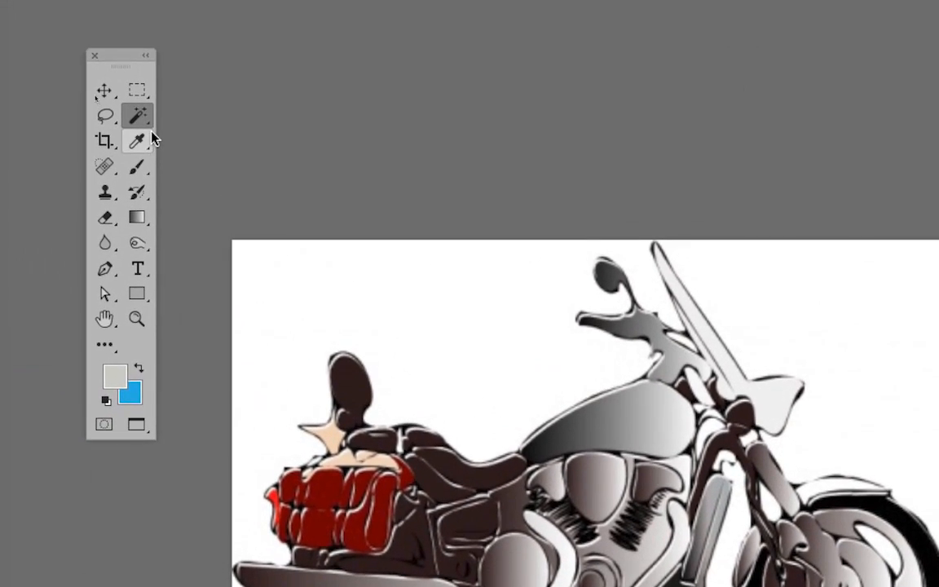
{"action": "right_click", "coordinate": [136, 115]}
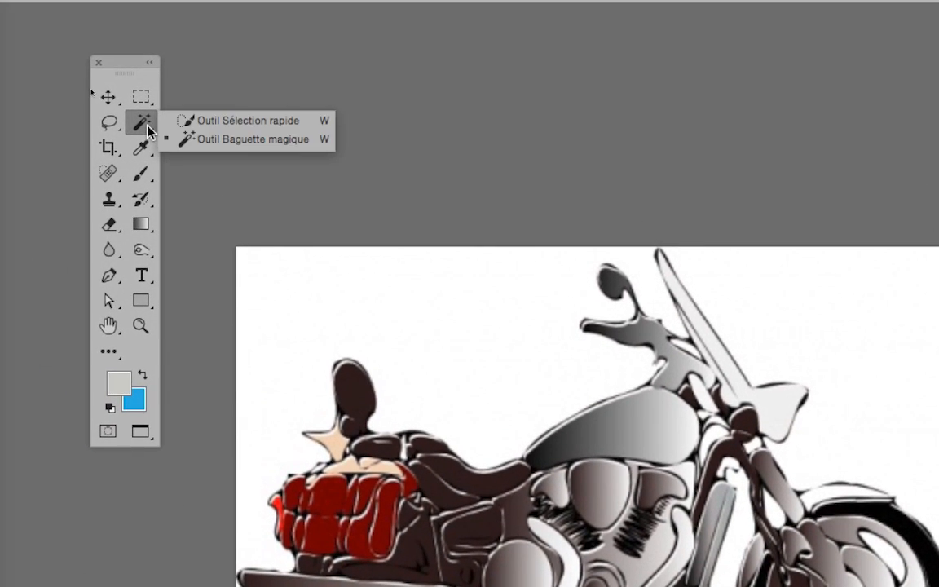
{"action": "left_click", "coordinate": [163, 137]}
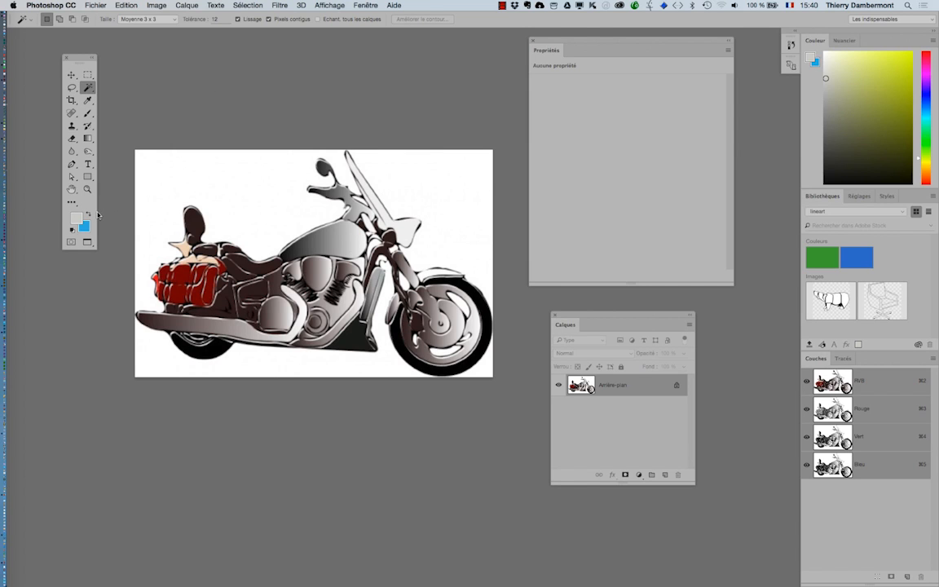
- Try to extend the canvas on all sides of the motorcycle using the Crop tool with its ratio cleared
{"action": "left_click", "coordinate": [73, 100]}
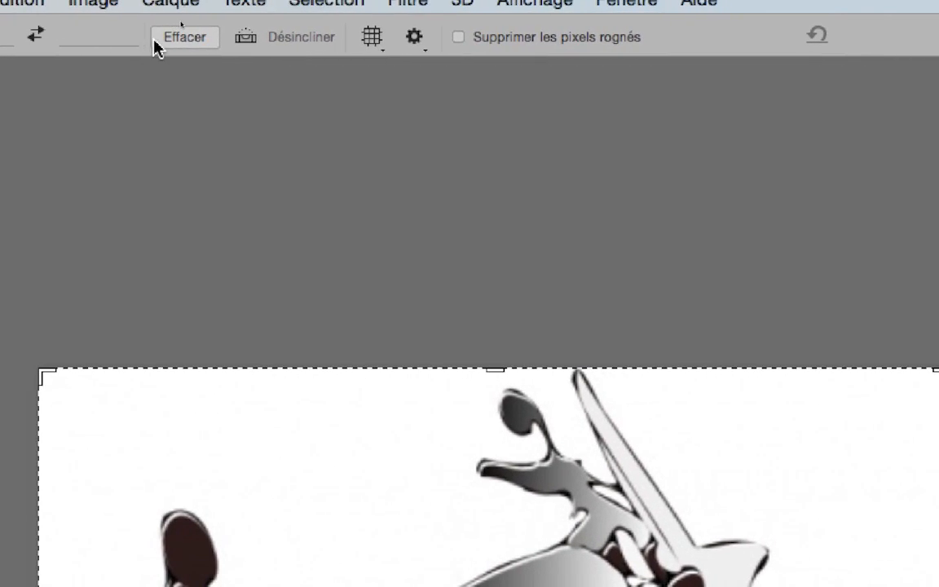
{"action": "left_click", "coordinate": [156, 39]}
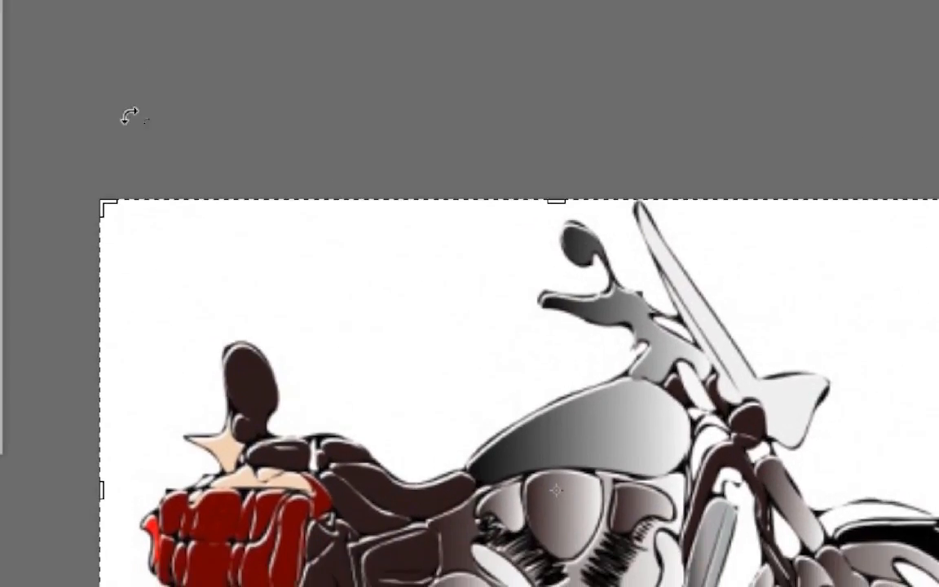
{"action": "left_click_drag", "start_coordinate": [102, 199], "coordinate": [102, 201]}
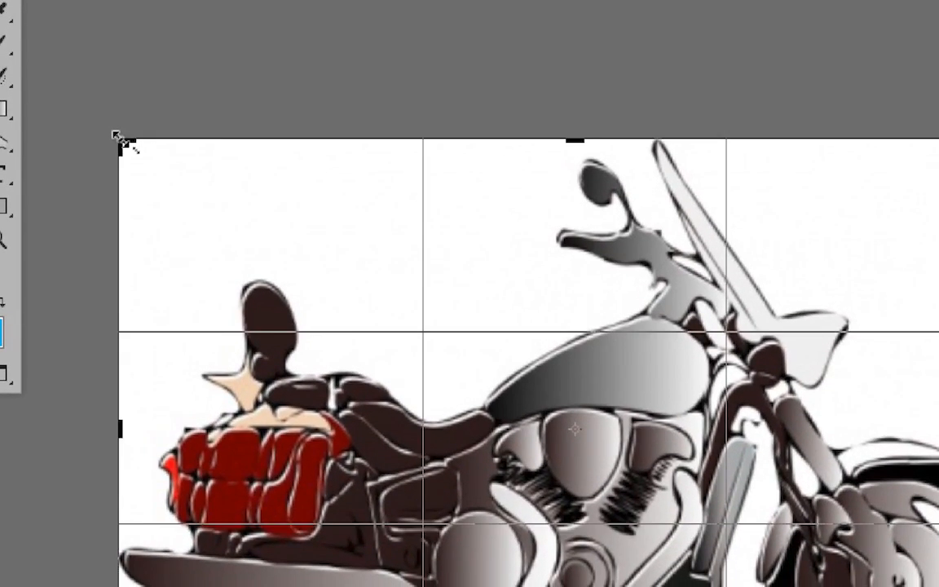
{"action": "left_click_drag", "start_coordinate": [119, 140], "coordinate": [115, 132]}
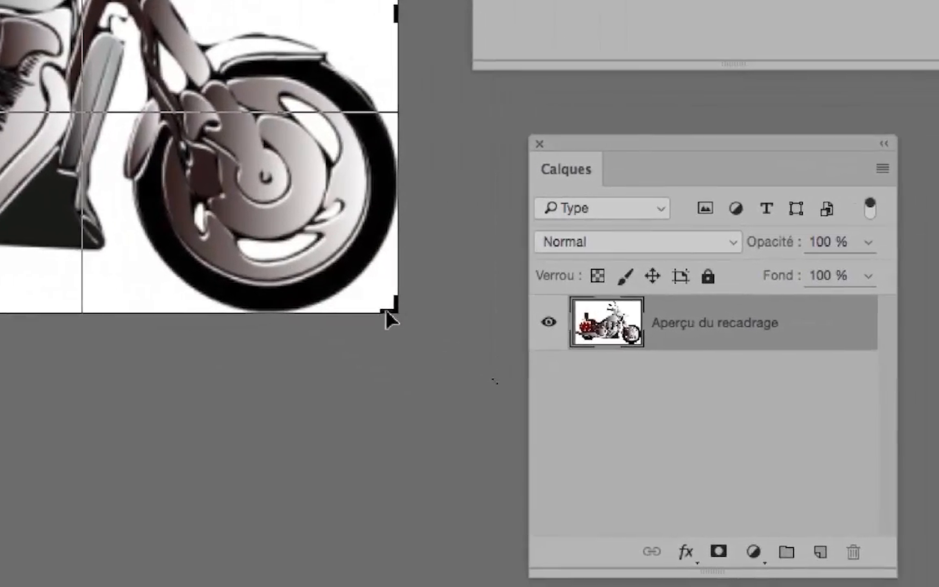
{"action": "left_click_drag", "start_coordinate": [387, 313], "coordinate": [407, 323]}
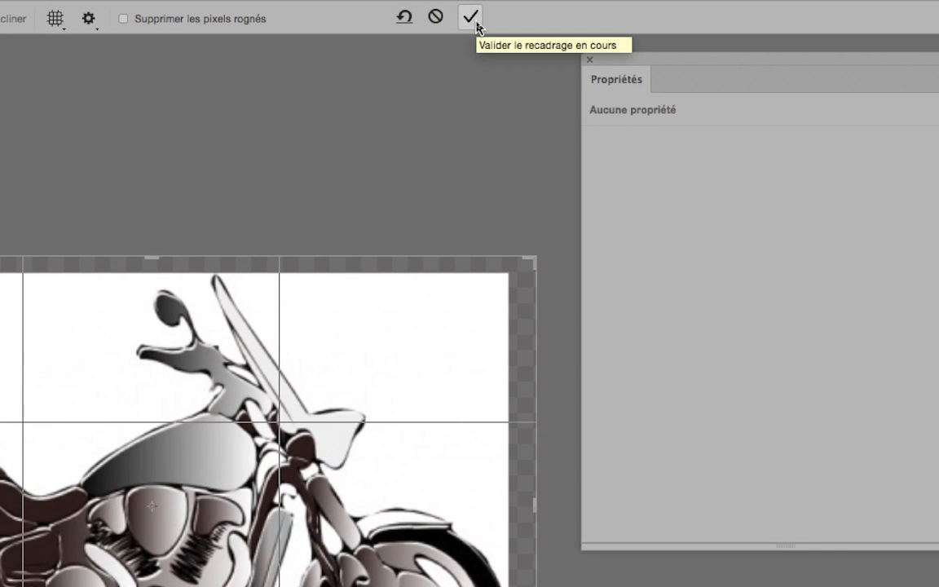
{"action": "left_click", "coordinate": [471, 18]}
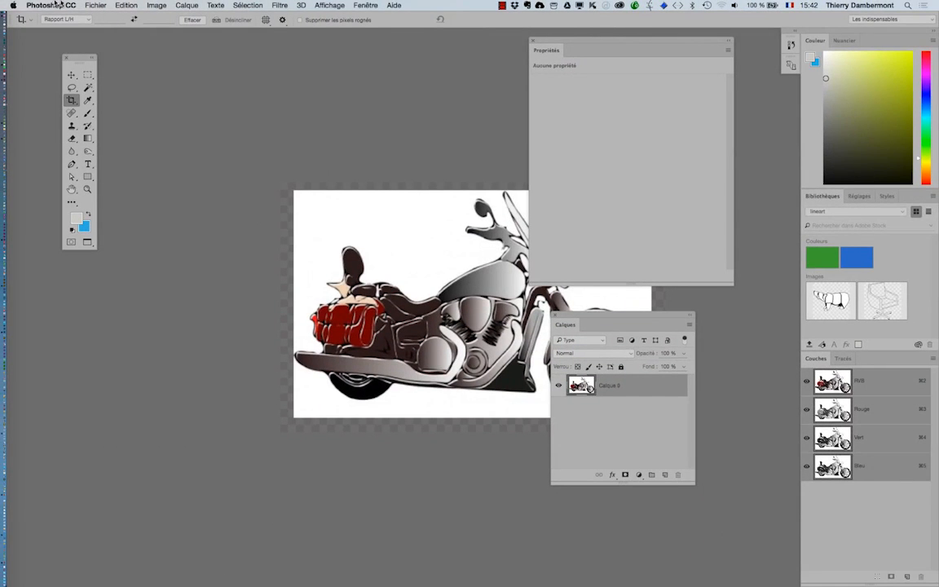
- Undo the crop and reset the foreground and background colours to the default black and white
{"action": "left_click", "coordinate": [126, 5]}
{"action": "left_click", "coordinate": [123, 18]}
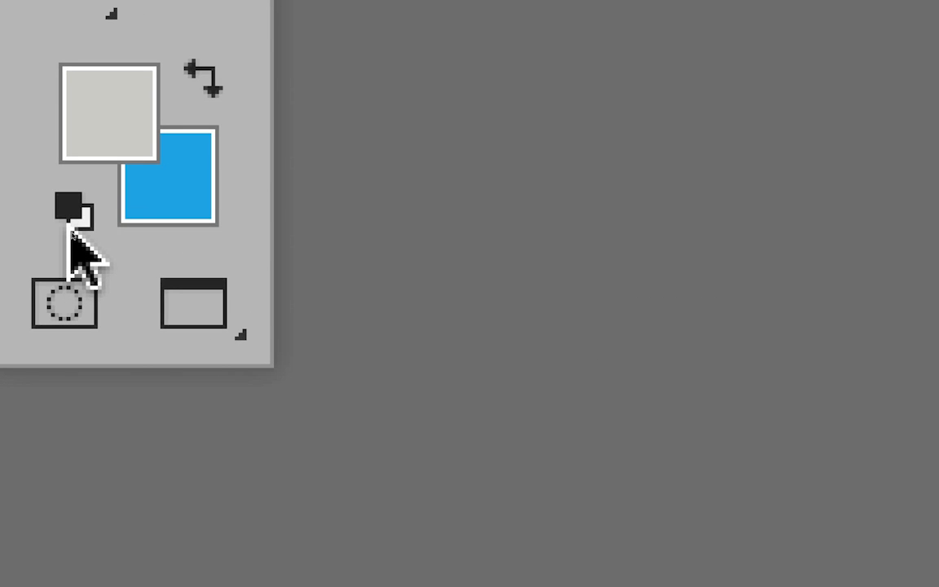
{"action": "left_click", "coordinate": [71, 231]}
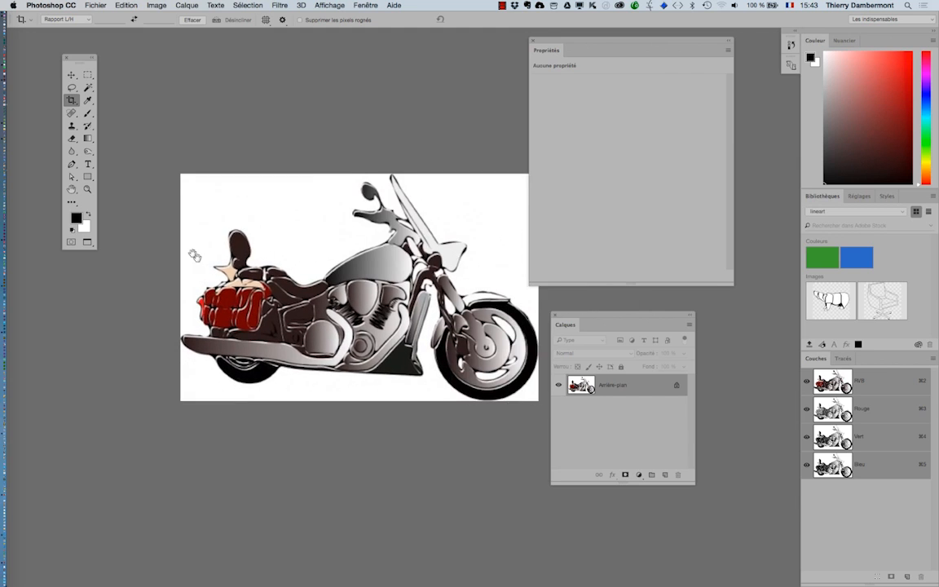
- Extend the canvas by a small margin on every side of the motorcycle image with the Crop tool
{"action": "left_click_drag", "start_coordinate": [195, 256], "coordinate": [163, 230]}
{"action": "left_click", "coordinate": [72, 99]}
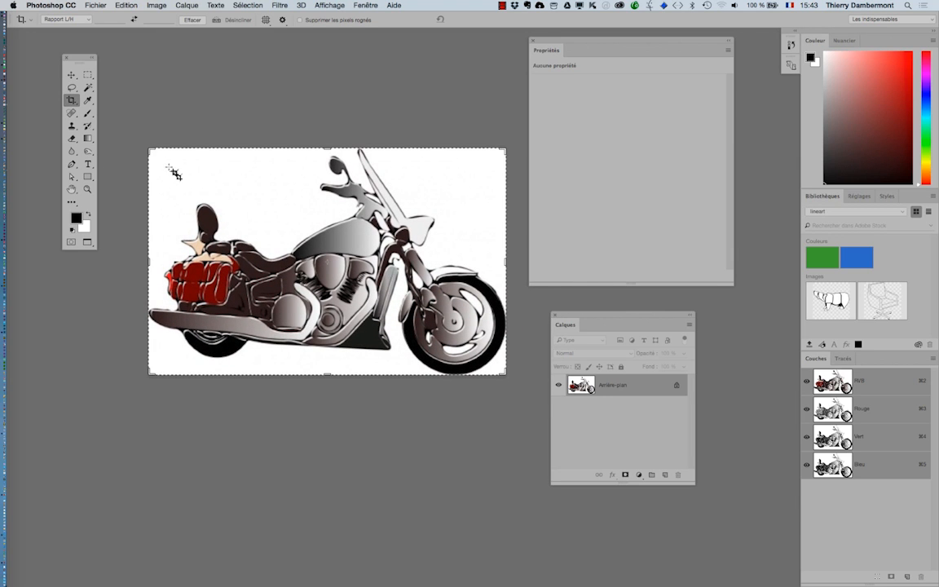
{"action": "left_click_drag", "start_coordinate": [149, 147], "coordinate": [135, 131]}
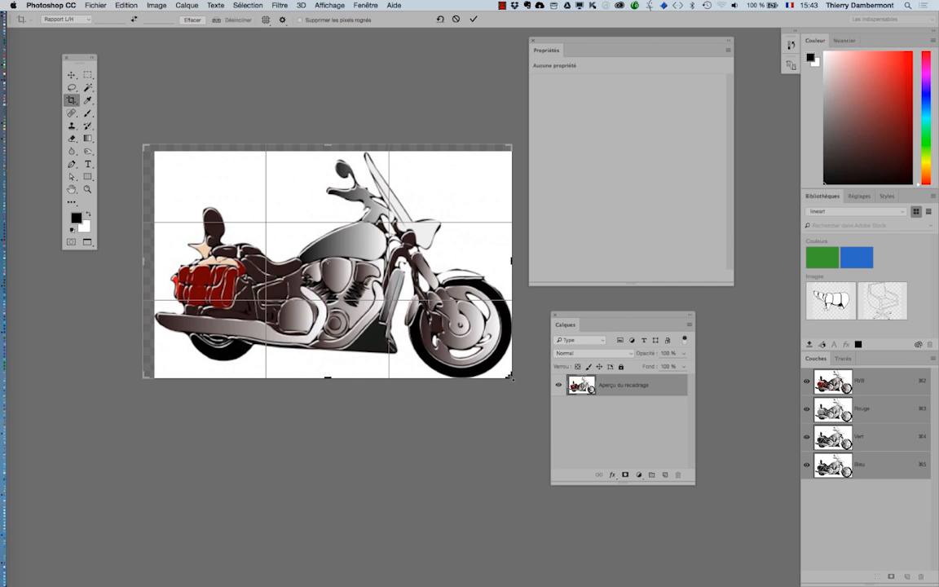
{"action": "left_click_drag", "start_coordinate": [511, 377], "coordinate": [516, 333]}
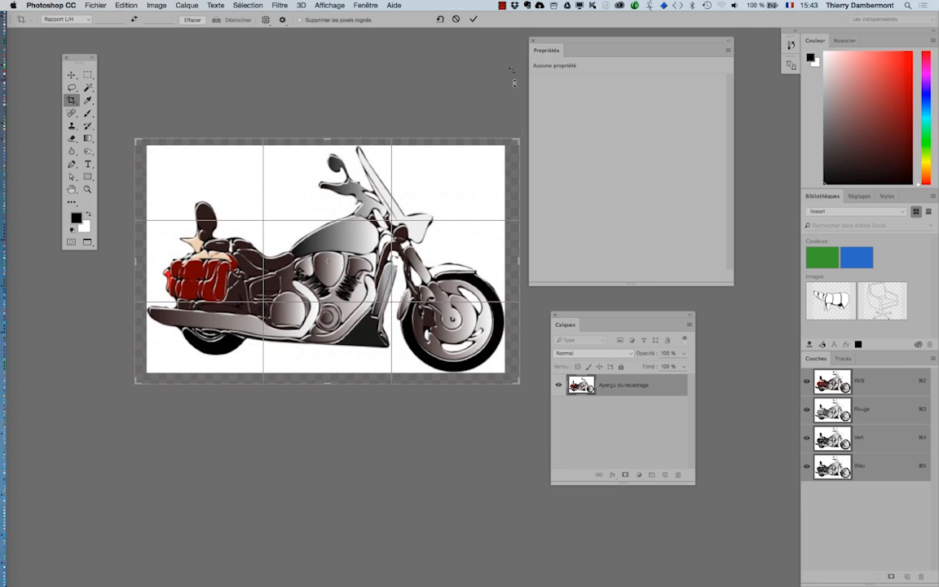
{"action": "left_click", "coordinate": [473, 19]}
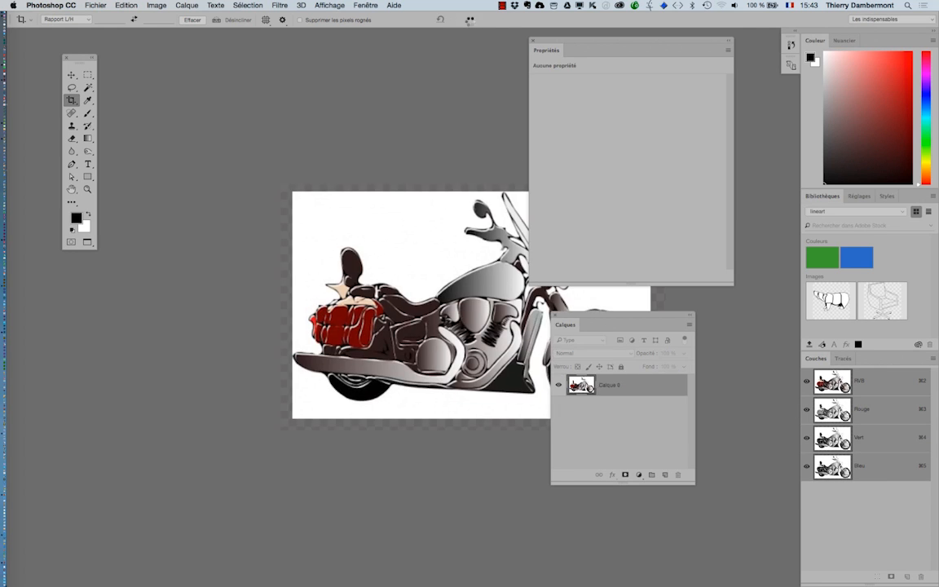
- Flatten the image so the added transparent margin is filled with white
{"action": "left_click_drag", "start_coordinate": [290, 158], "coordinate": [228, 116]}
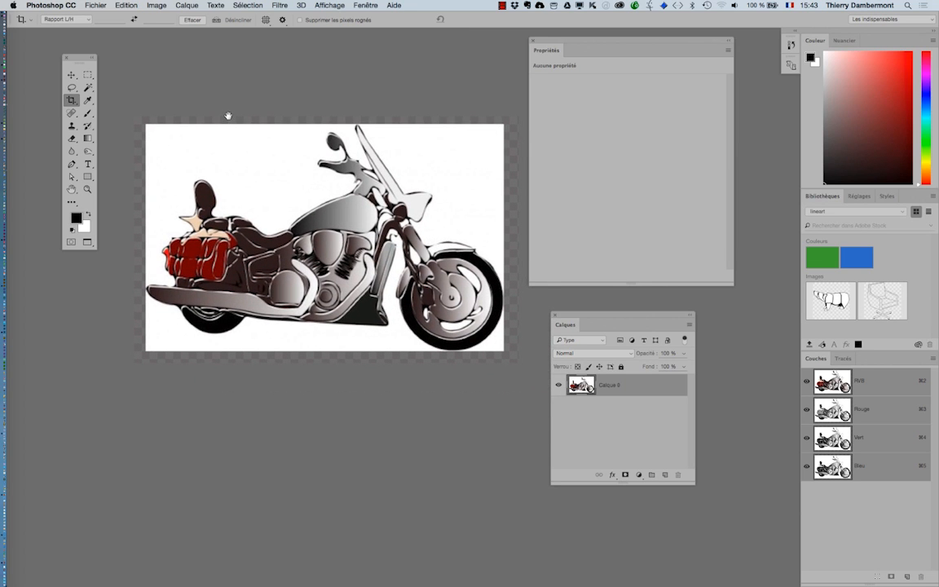
{"action": "key", "text": "super"}
{"action": "left_click", "coordinate": [188, 5]}
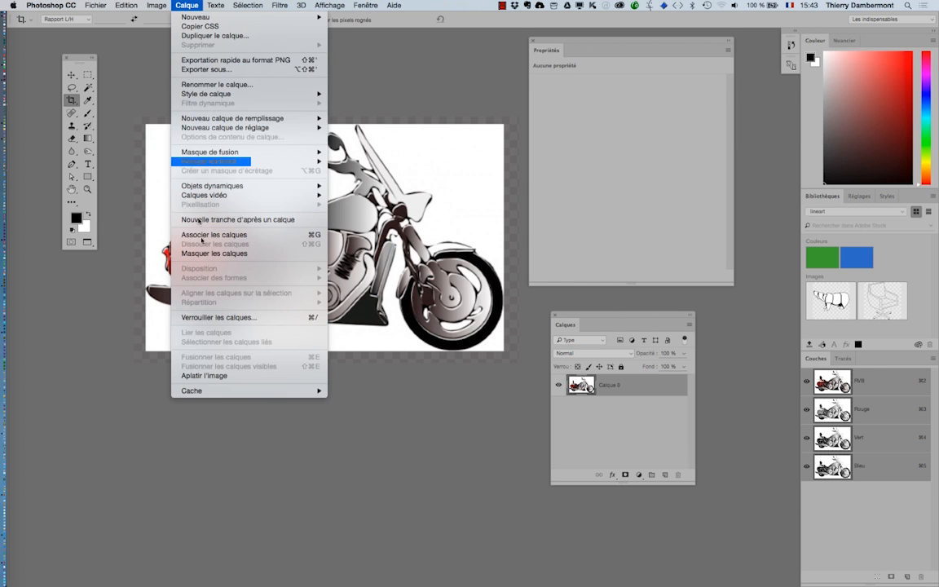
{"action": "left_click", "coordinate": [233, 378]}
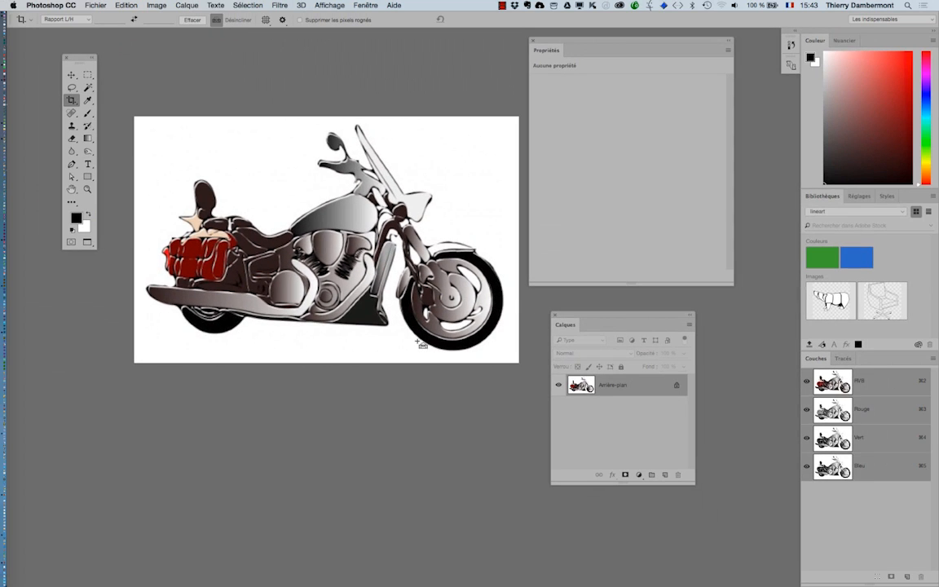
- Select the white background around the motorcycle with the Magic Wand and set the tool's tolerance to 32
{"action": "left_click", "coordinate": [87, 87]}
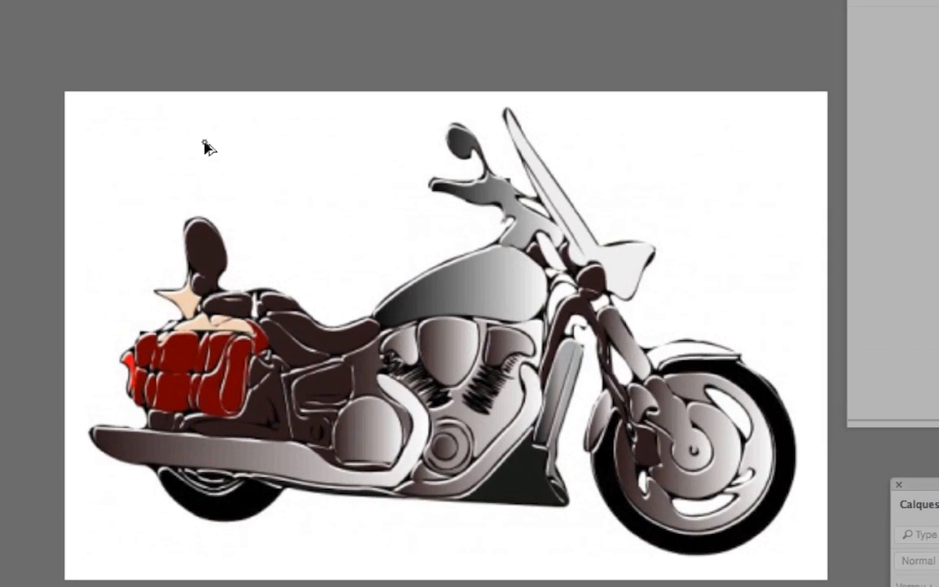
{"action": "left_click", "coordinate": [207, 144]}
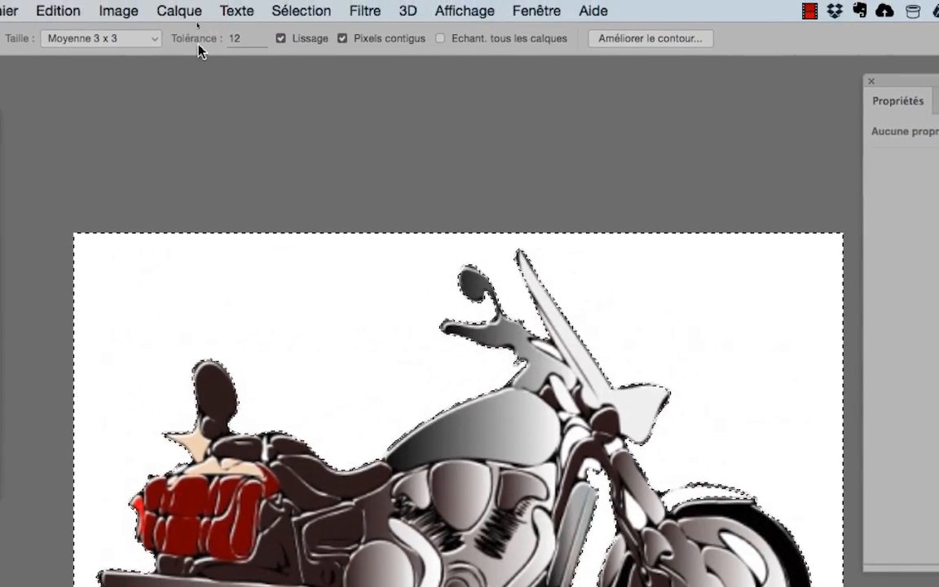
{"action": "double_click", "coordinate": [212, 38]}
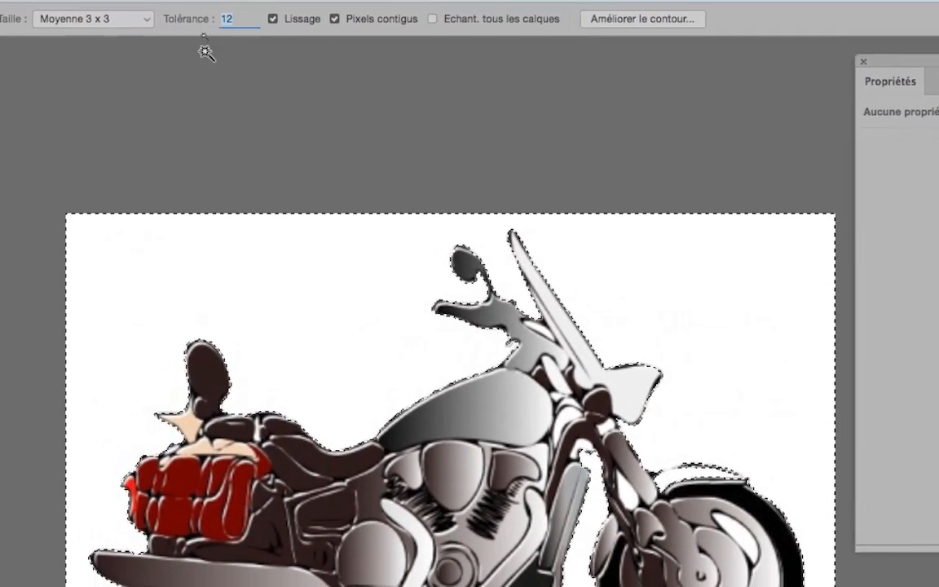
{"action": "type", "text": "32"}
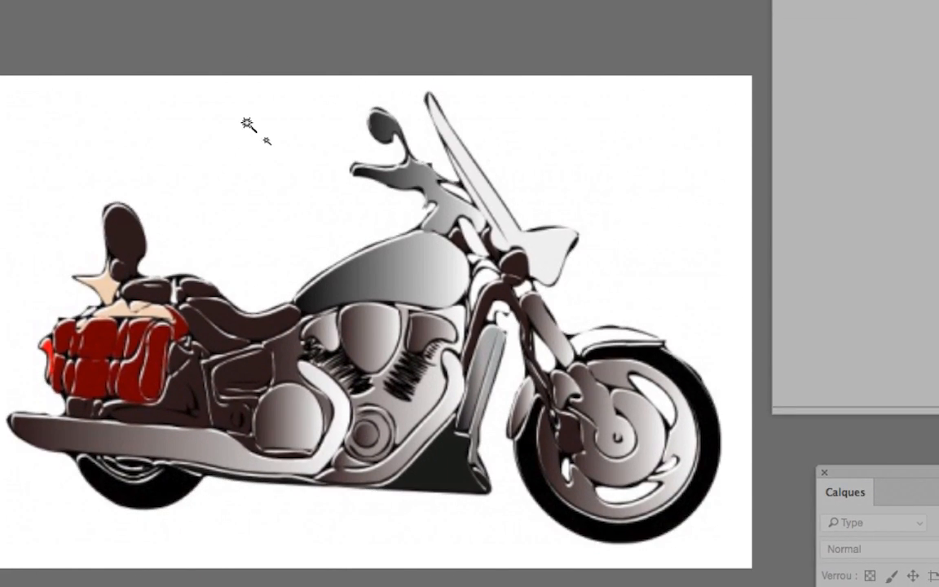
- Lower the Magic Wand tolerance to 12 and reselect the white background around the motorcycle
{"action": "left_click", "coordinate": [247, 124]}
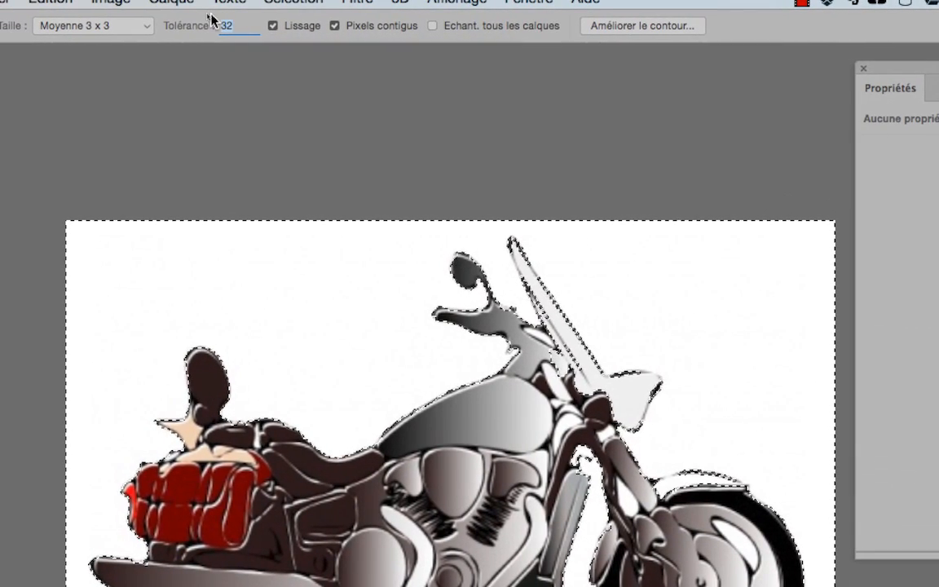
{"action": "key", "text": "BackSpace"}
{"action": "key", "text": "BackSpace"}
{"action": "type", "text": "12"}
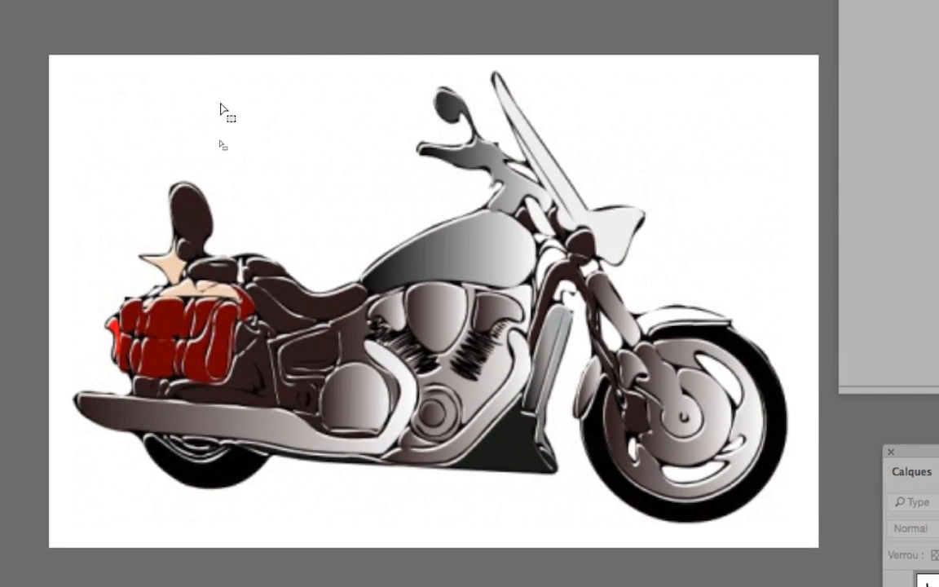
{"action": "left_click", "coordinate": [222, 106]}
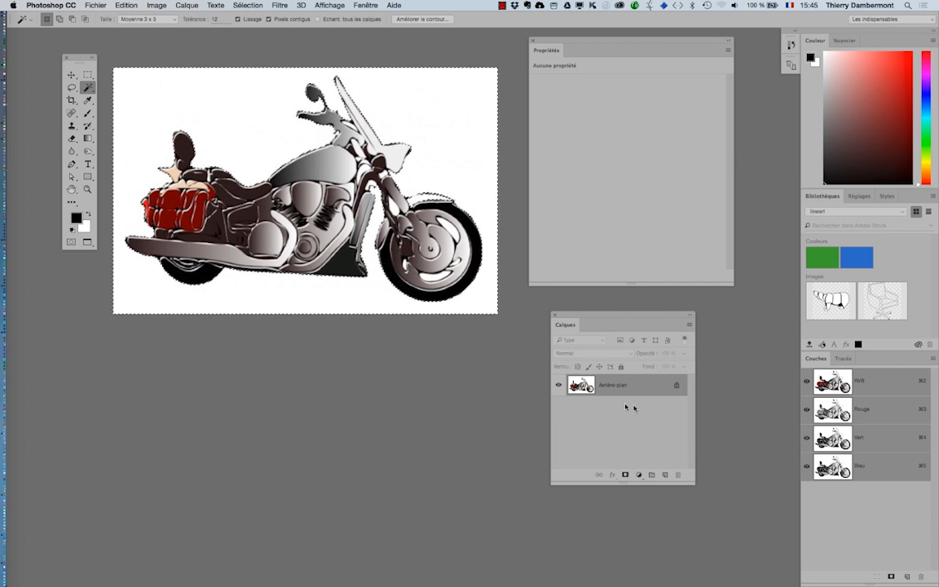
- Convert the locked Arrière-plan background into a regular layer, keeping the suggested name Calque 0
{"action": "left_click_drag", "start_coordinate": [613, 314], "coordinate": [593, 321]}
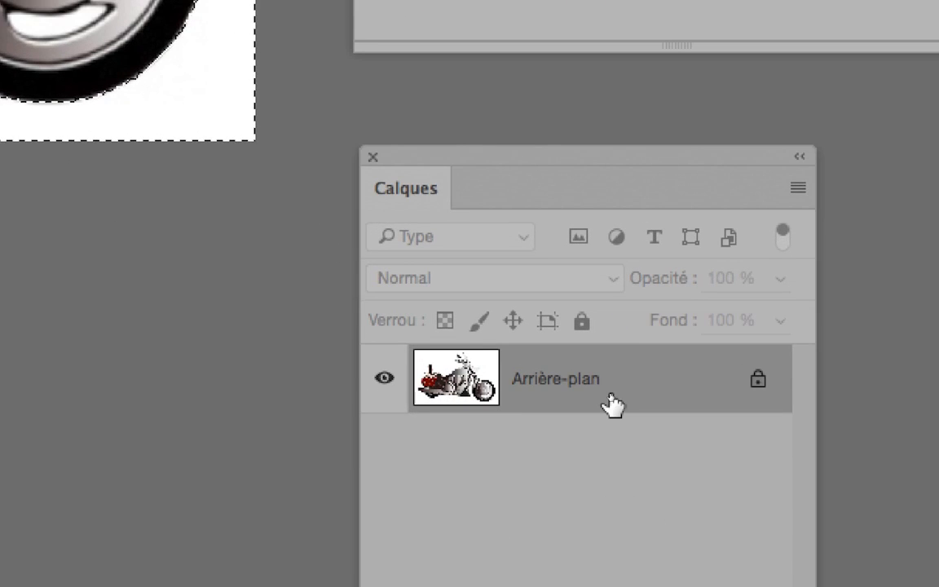
{"action": "double_click", "coordinate": [613, 401]}
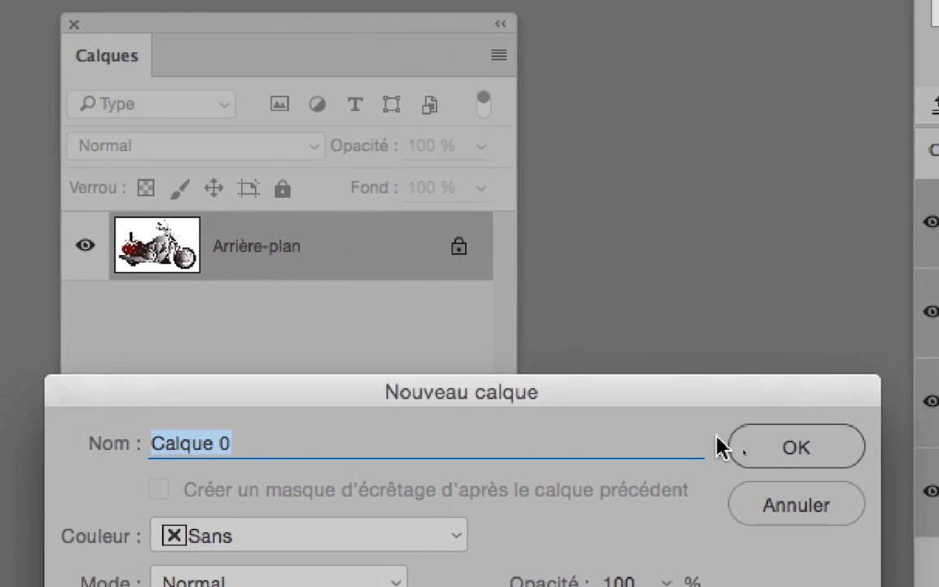
{"action": "left_click", "coordinate": [726, 443]}
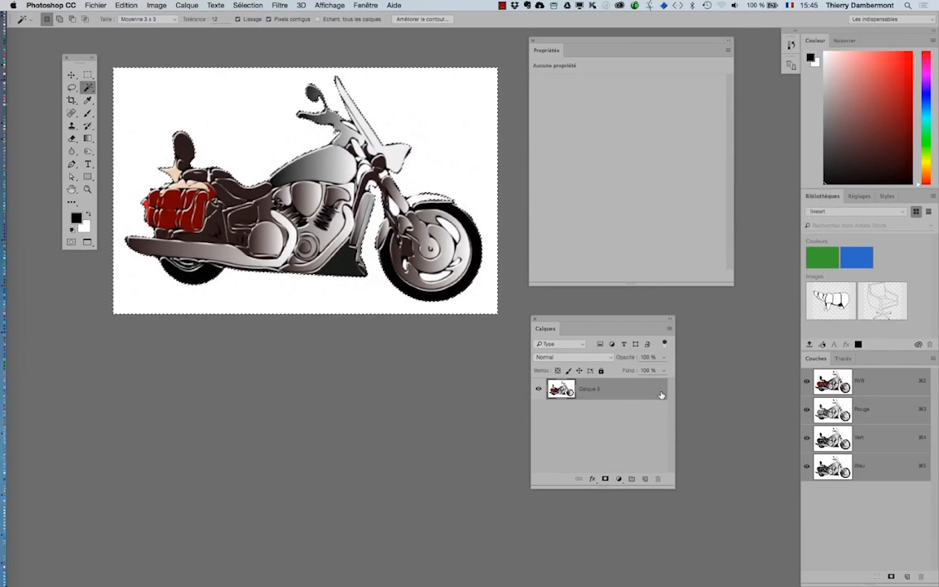
- Add a layer mask to the motorcycle layer that hides the selected white background
{"action": "left_click", "coordinate": [190, 5]}
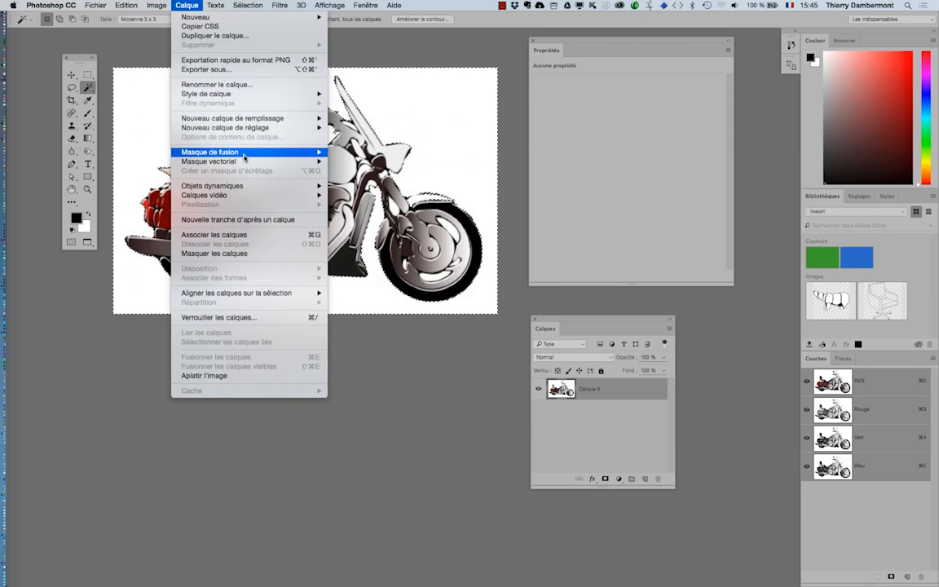
{"action": "mouse_move", "coordinate": [247, 155]}
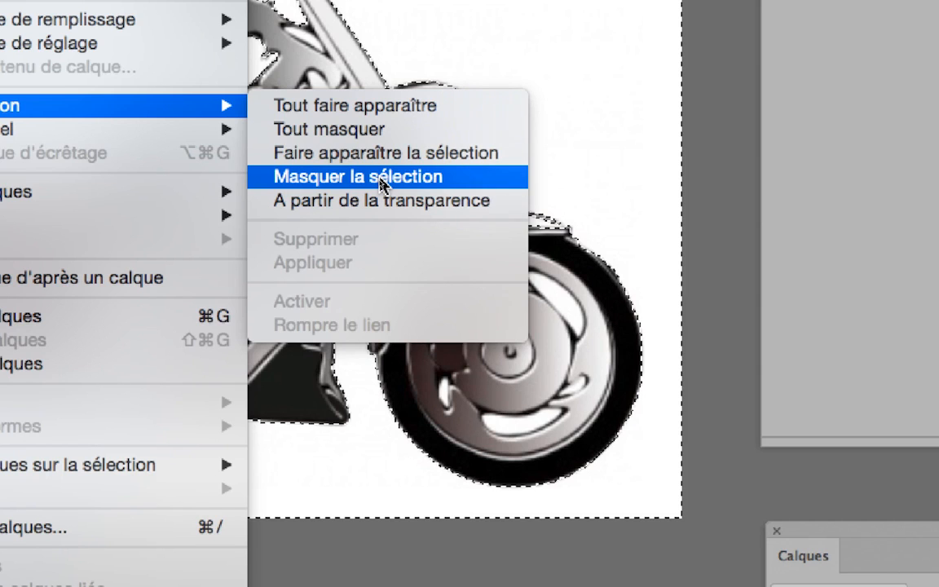
{"action": "left_click", "coordinate": [380, 179]}
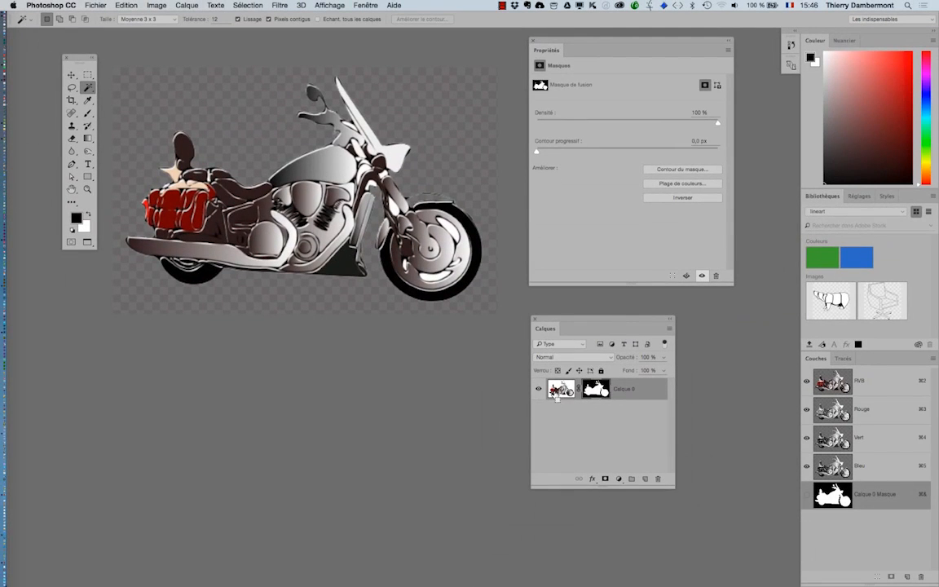
- Paint with a white brush on the layer mask to restore the white area of the front mudguard above the wheel
{"action": "scroll", "coordinate": [433, 201], "scroll_direction": "up", "scroll_amount": 6}
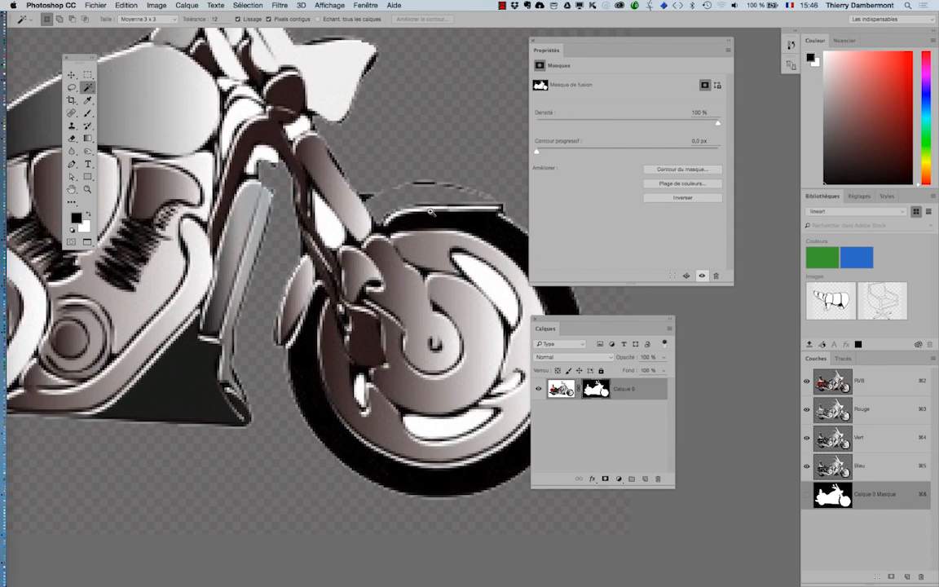
{"action": "scroll", "coordinate": [331, 265], "scroll_direction": "up", "scroll_amount": 5}
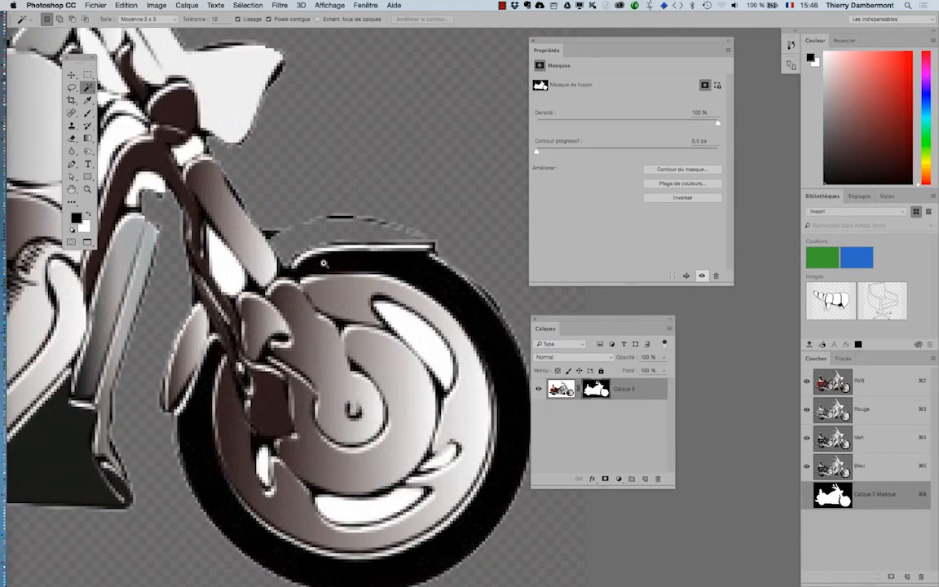
{"action": "left_click_drag", "start_coordinate": [331, 265], "coordinate": [303, 291]}
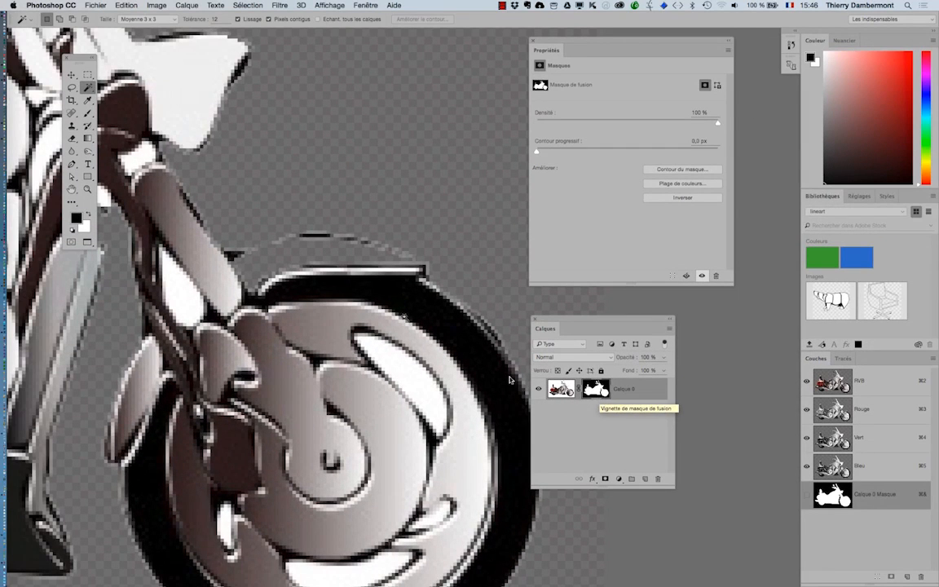
{"action": "key", "text": "b"}
{"action": "left_click_drag", "start_coordinate": [341, 351], "coordinate": [328, 352]}
{"action": "left_click_drag", "start_coordinate": [252, 299], "coordinate": [251, 301]}
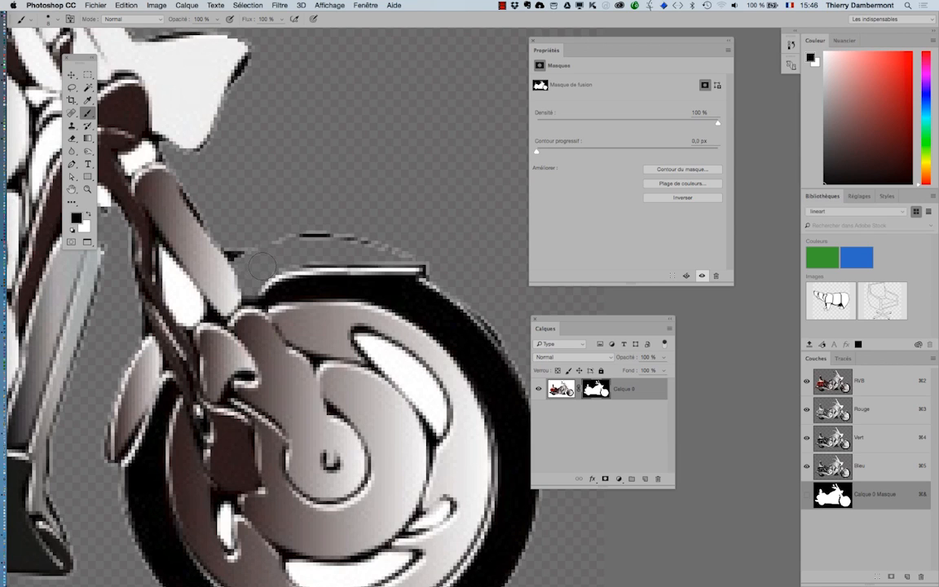
{"action": "key", "text": "x"}
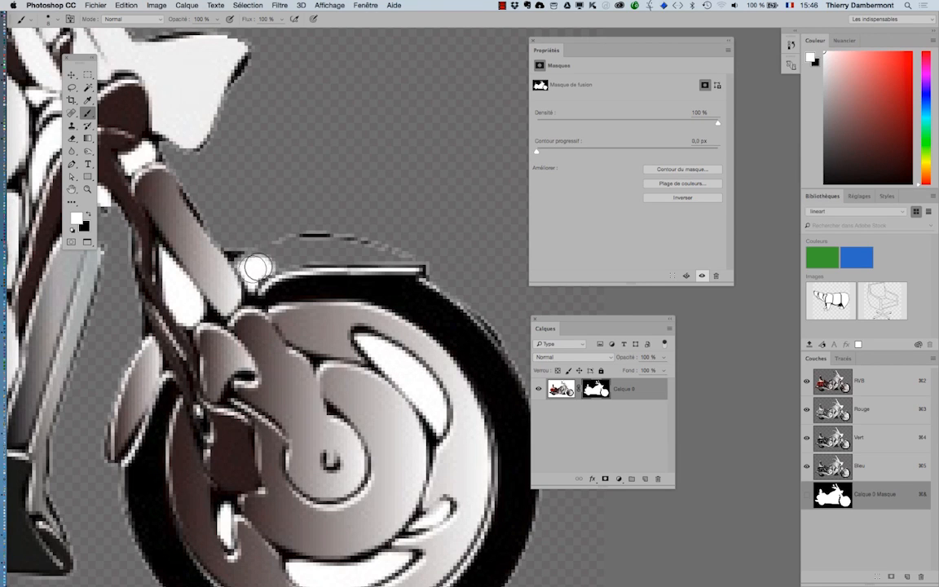
{"action": "mouse_move", "coordinate": [255, 266]}
{"action": "left_mouse_down"}
{"action": "mouse_move", "coordinate": [308, 251]}
{"action": "mouse_move", "coordinate": [401, 269]}
{"action": "left_mouse_up"}
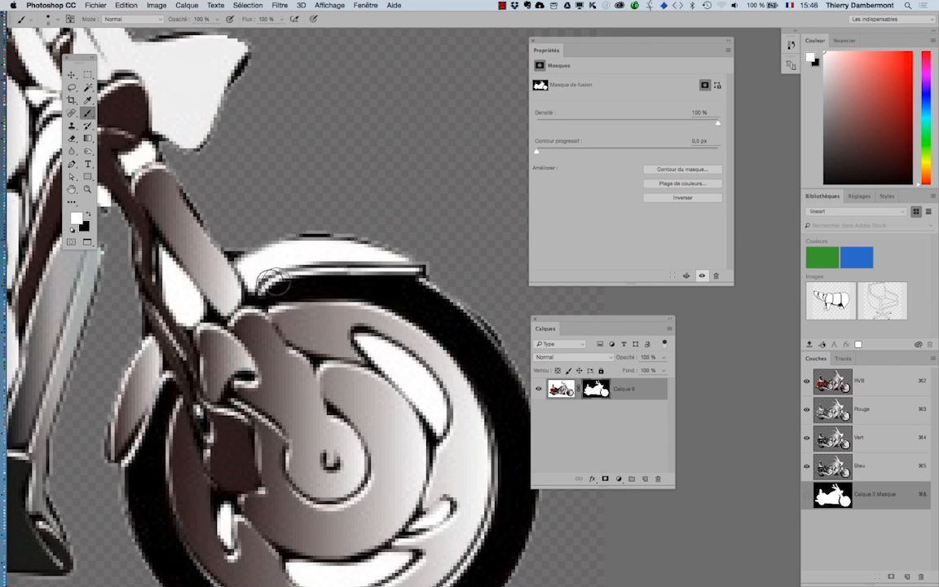